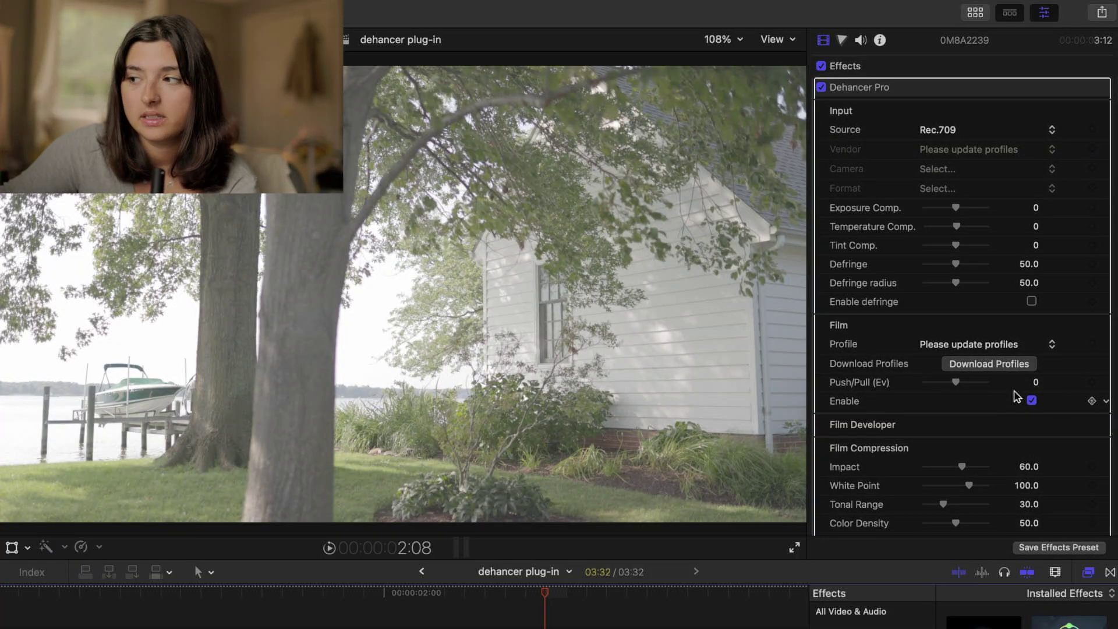
Step: Change Dehancer Pro's input Source from Rec.709 to Cineon Film Log
{"action": "left_click", "coordinate": [974, 133]}
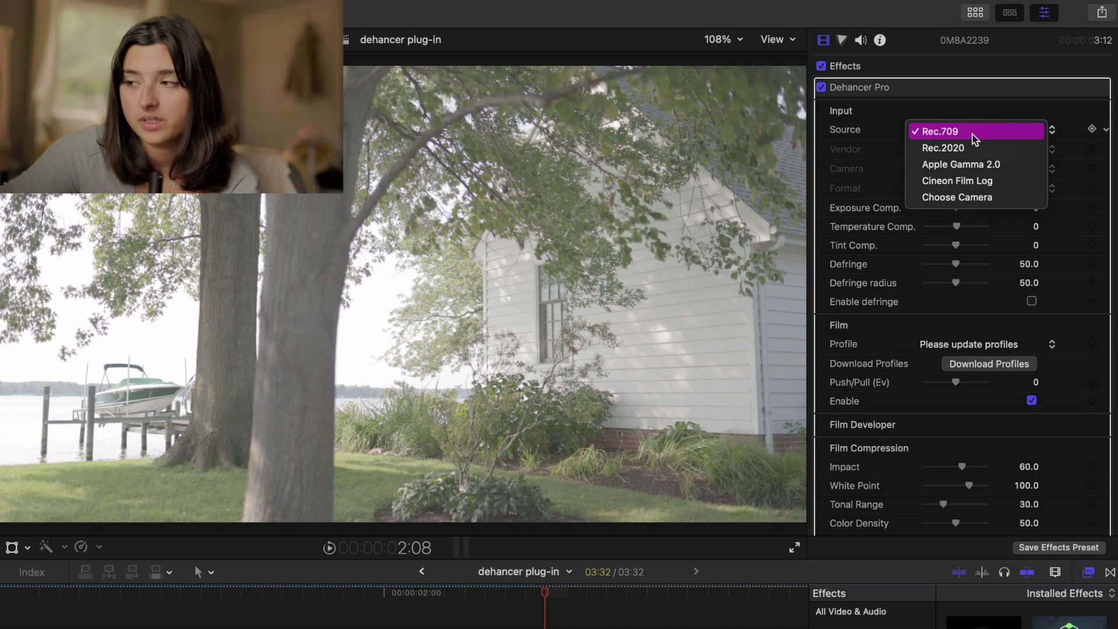
{"action": "left_click", "coordinate": [972, 182]}
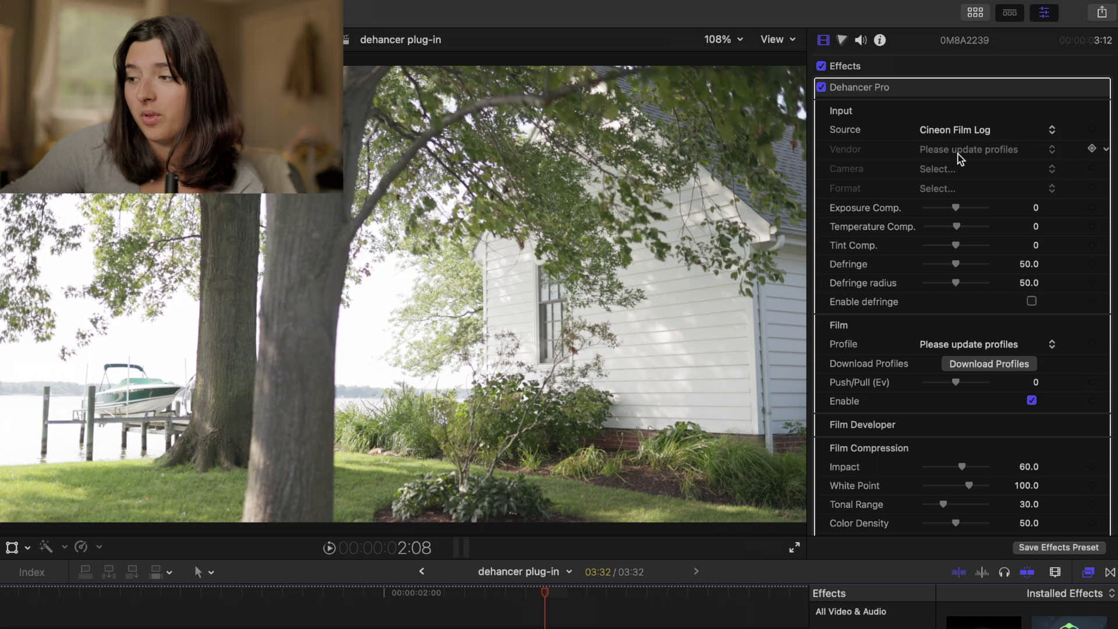
Step: Enable Film Developer with Contrast Boost 27, Gamma Correction -50 and Color Boost 17
{"action": "scroll", "coordinate": [959, 156], "scroll_direction": "down", "scroll_amount": 3}
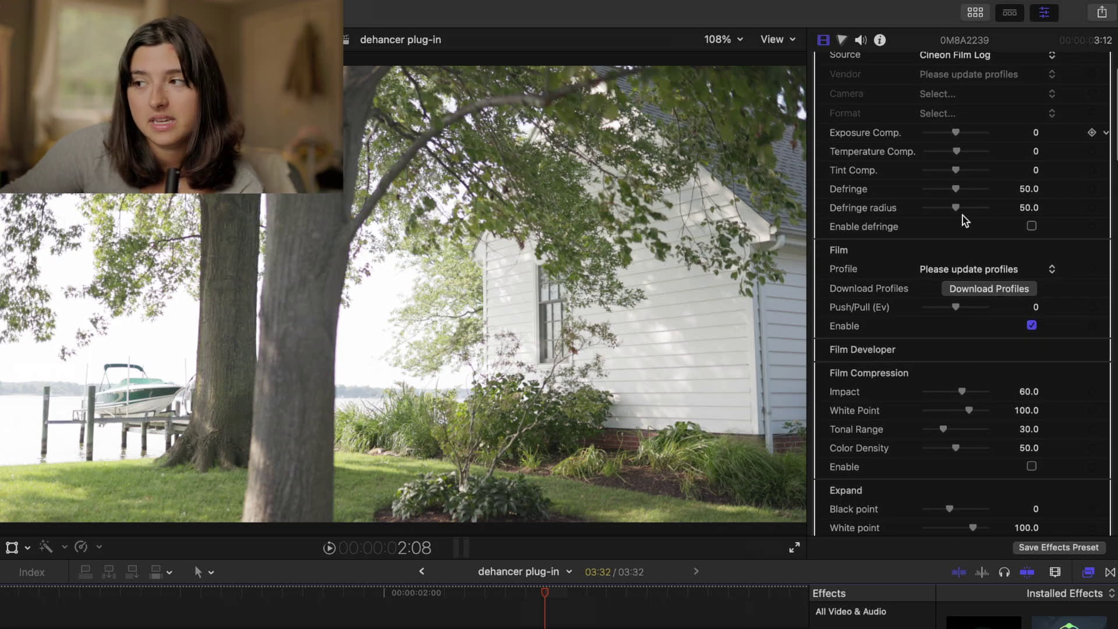
{"action": "scroll", "coordinate": [996, 195], "scroll_direction": "down", "scroll_amount": 2}
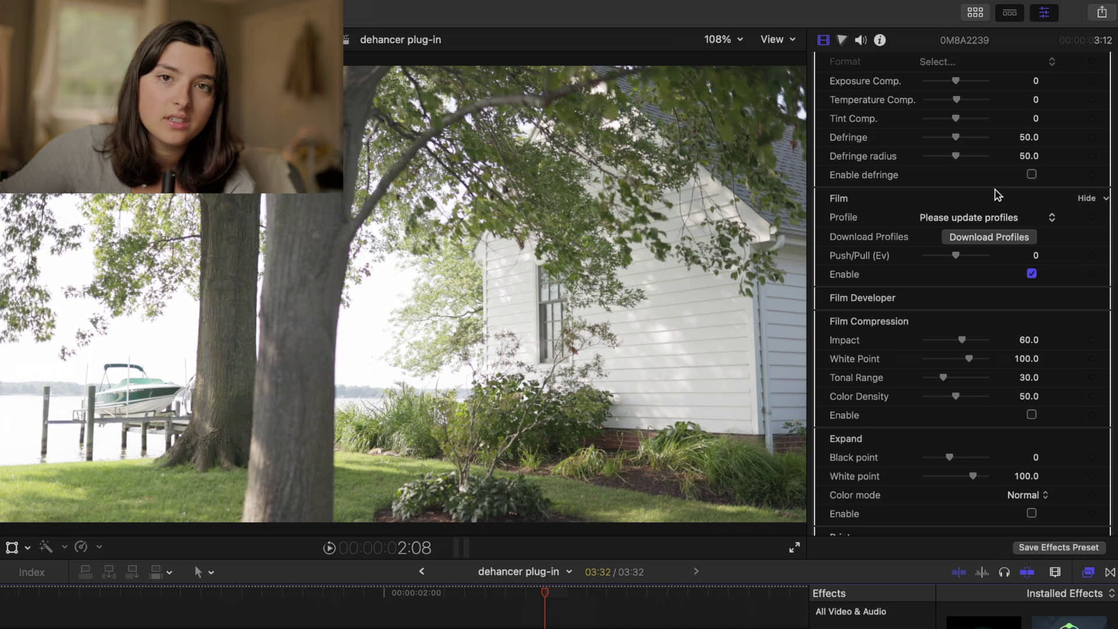
{"action": "scroll", "coordinate": [997, 195], "scroll_direction": "up", "scroll_amount": 5}
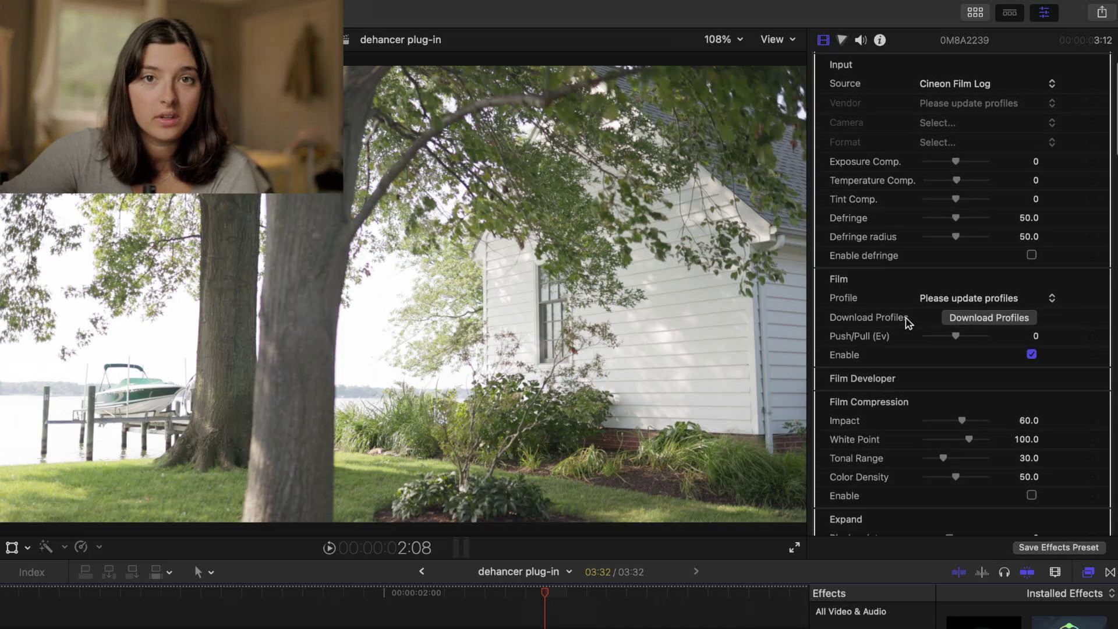
{"action": "scroll", "coordinate": [908, 323], "scroll_direction": "down", "scroll_amount": 1}
{"action": "scroll", "coordinate": [907, 322], "scroll_direction": "down", "scroll_amount": 3}
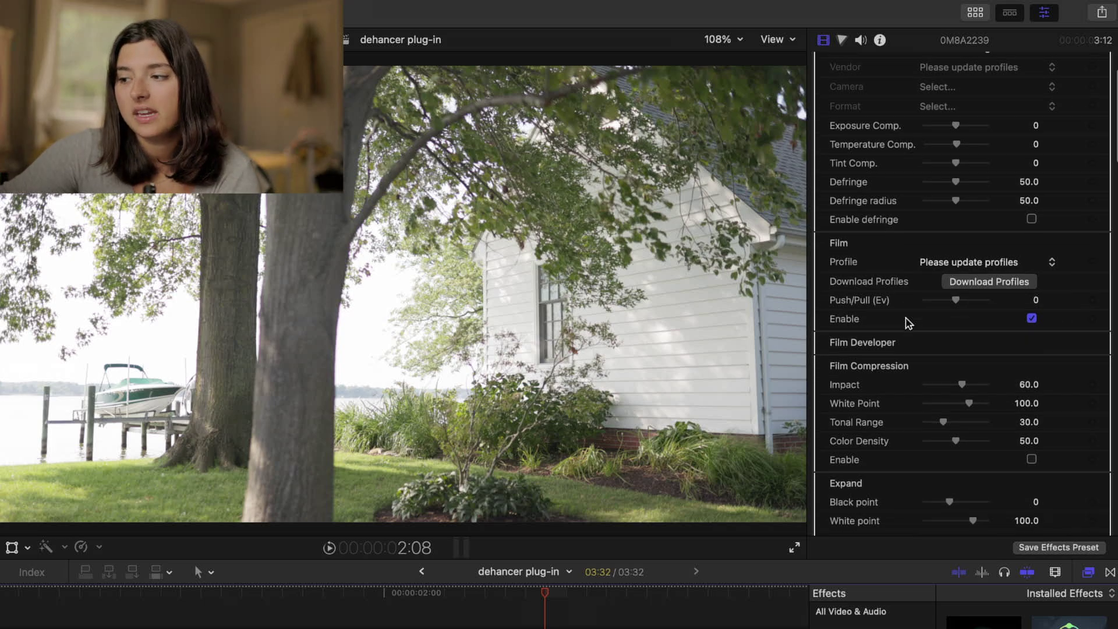
{"action": "left_click", "coordinate": [1087, 323]}
{"action": "scroll", "coordinate": [1086, 323], "scroll_direction": "down", "scroll_amount": 2}
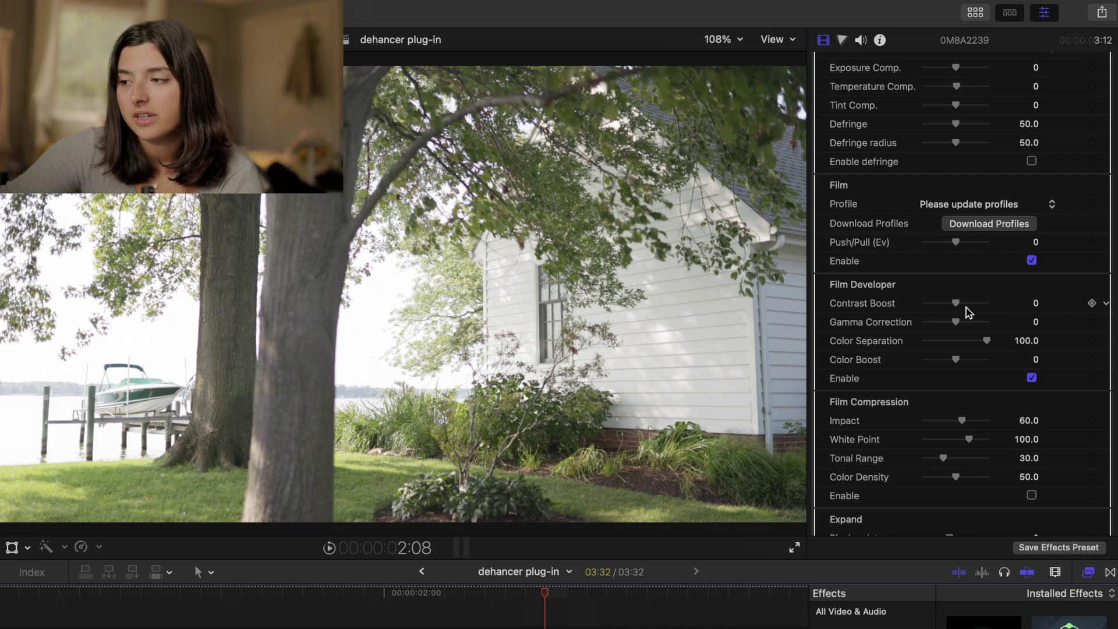
{"action": "left_click_drag", "start_coordinate": [955, 303], "coordinate": [913, 332]}
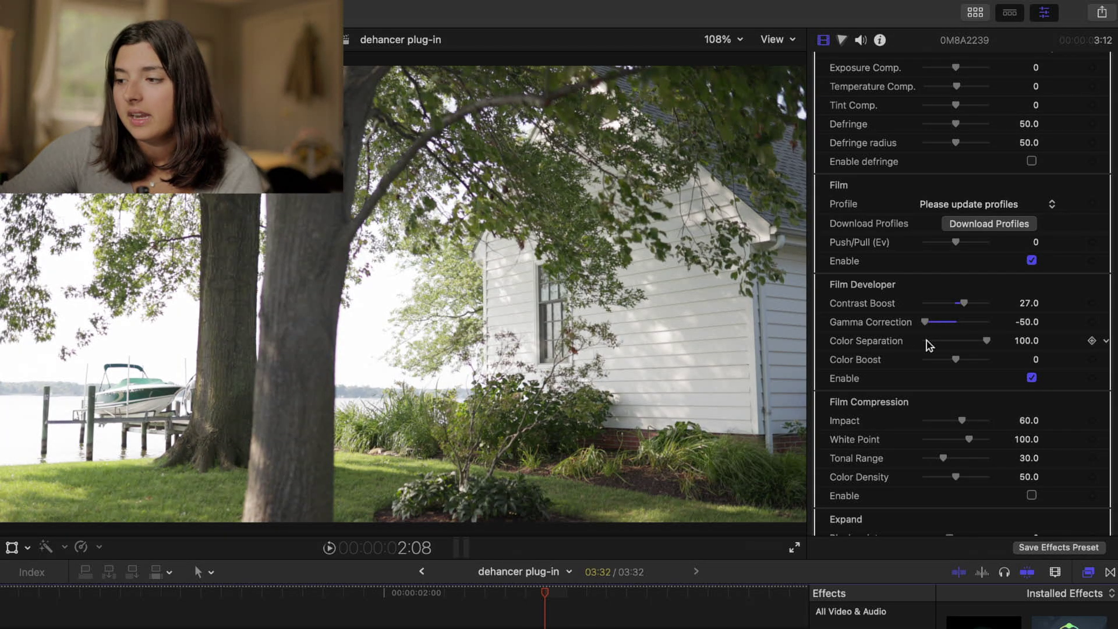
{"action": "left_click_drag", "start_coordinate": [965, 359], "coordinate": [962, 364]}
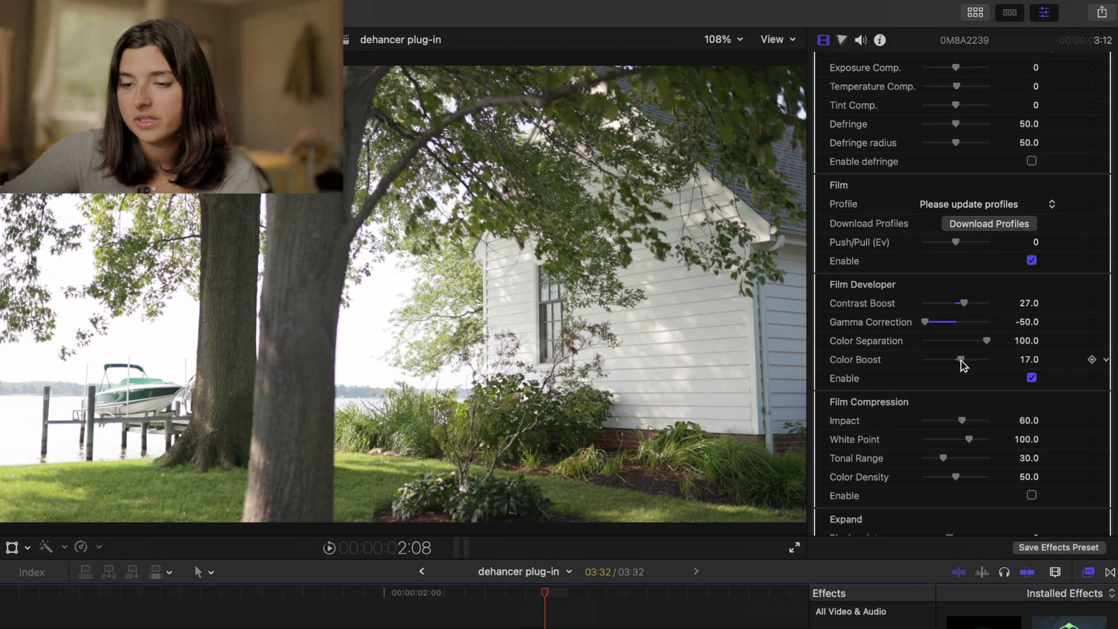
Step: Enable Film Compression with Impact 56, White Point 86, Tonal Range 50, Color Density 82
{"action": "scroll", "coordinate": [966, 373], "scroll_direction": "down", "scroll_amount": 5}
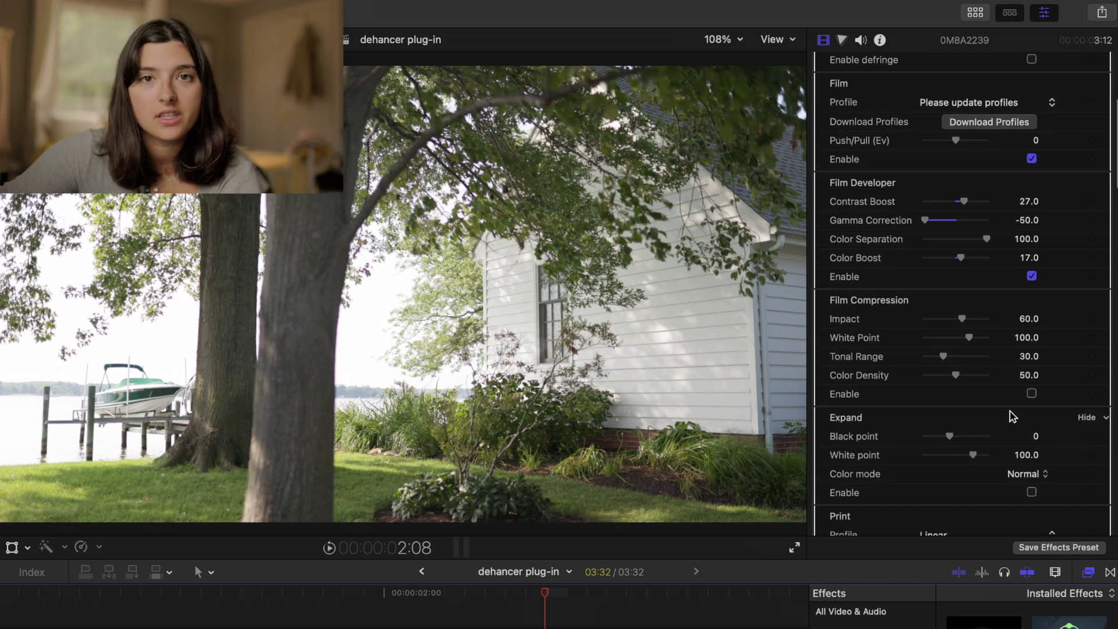
{"action": "left_click", "coordinate": [1031, 394]}
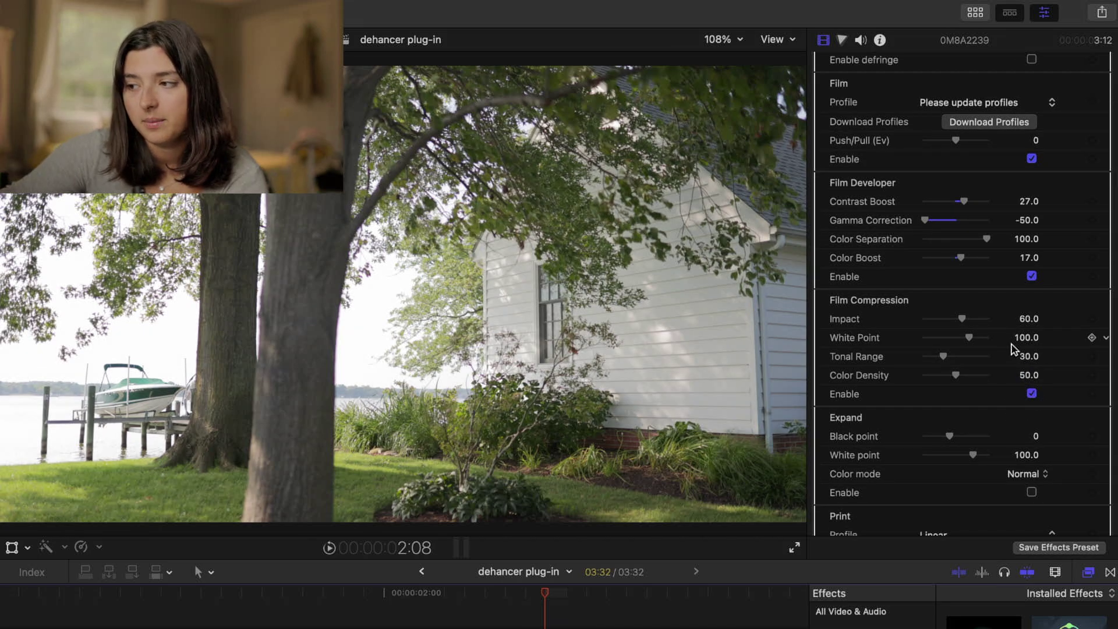
{"action": "mouse_move", "coordinate": [969, 340]}
{"action": "left_mouse_down"}
{"action": "mouse_move", "coordinate": [957, 344]}
{"action": "mouse_move", "coordinate": [969, 357]}
{"action": "mouse_move", "coordinate": [956, 357]}
{"action": "left_mouse_up"}
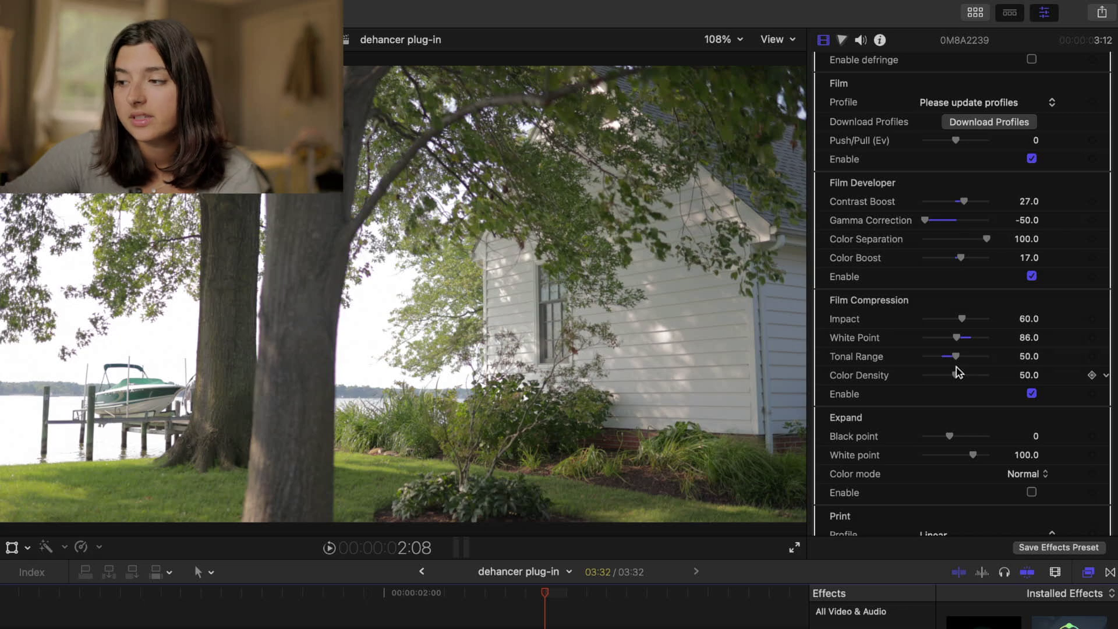
{"action": "left_click_drag", "start_coordinate": [957, 372], "coordinate": [976, 375]}
{"action": "scroll", "coordinate": [1032, 379], "scroll_direction": "down", "scroll_amount": 1}
{"action": "left_click", "coordinate": [1032, 375]}
{"action": "left_click", "coordinate": [1032, 376]}
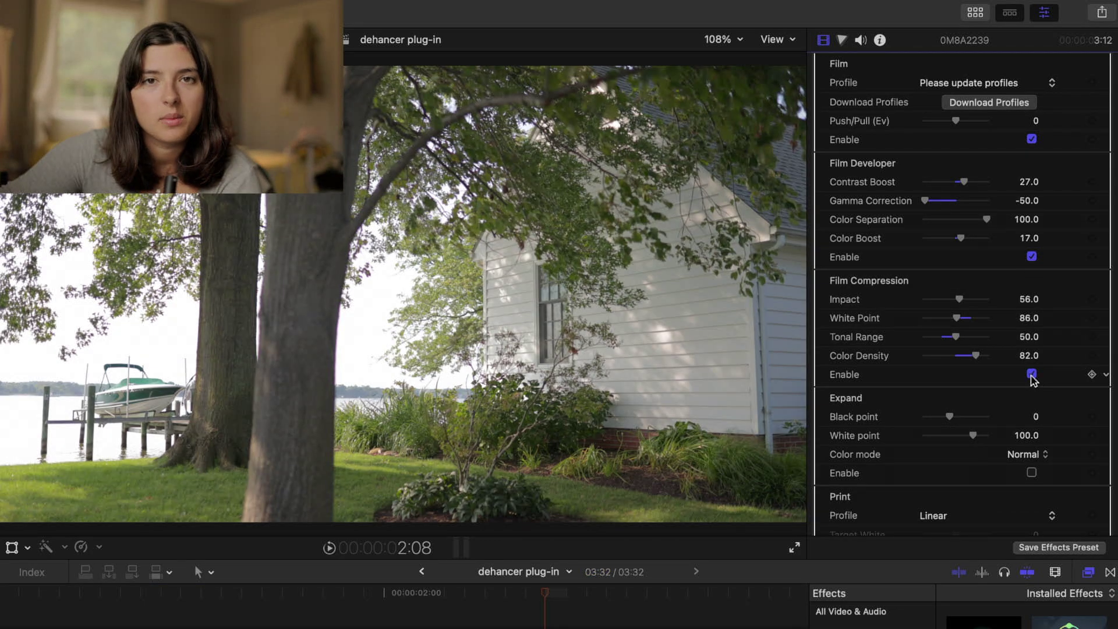
Step: Enable Expand with Black point 13 and White point 97
{"action": "scroll", "coordinate": [1031, 378], "scroll_direction": "down", "scroll_amount": 4}
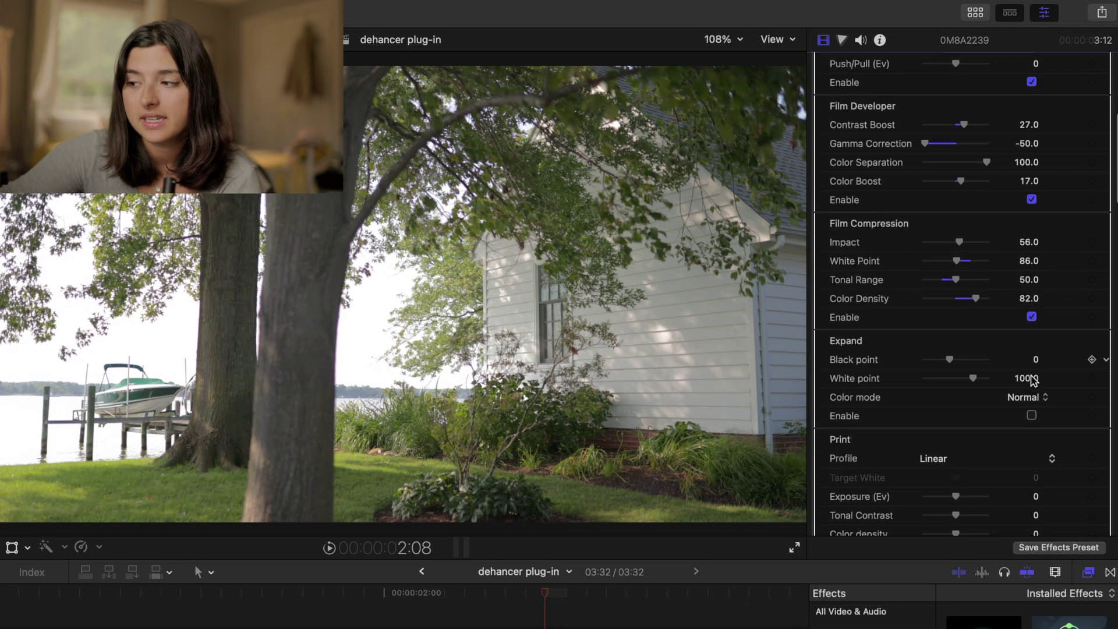
{"action": "left_click", "coordinate": [1031, 390]}
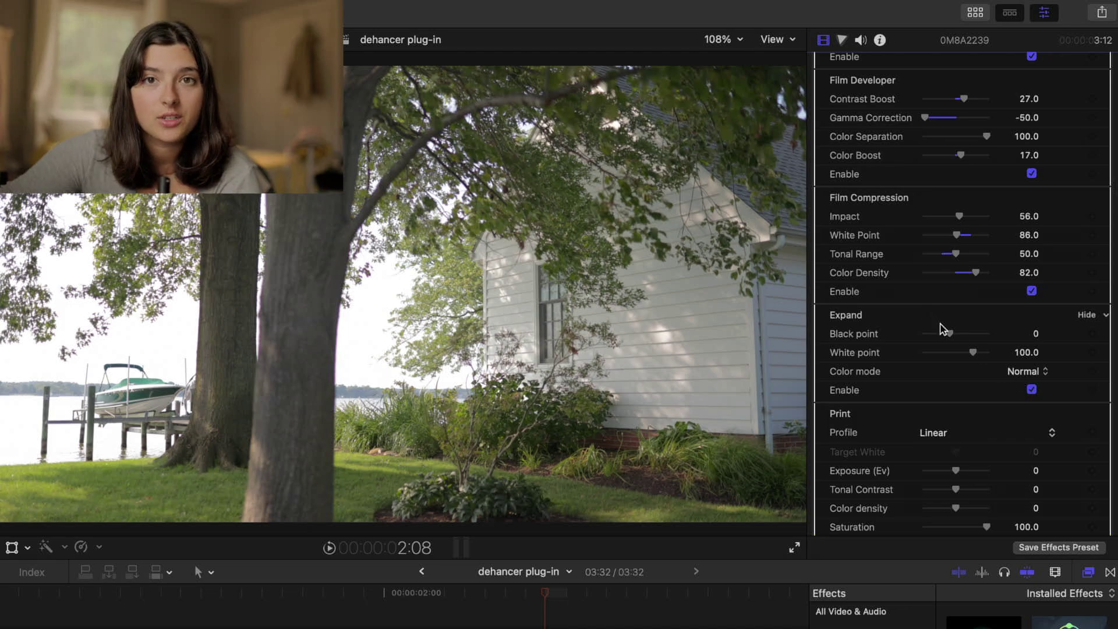
{"action": "left_click_drag", "start_coordinate": [944, 330], "coordinate": [964, 334]}
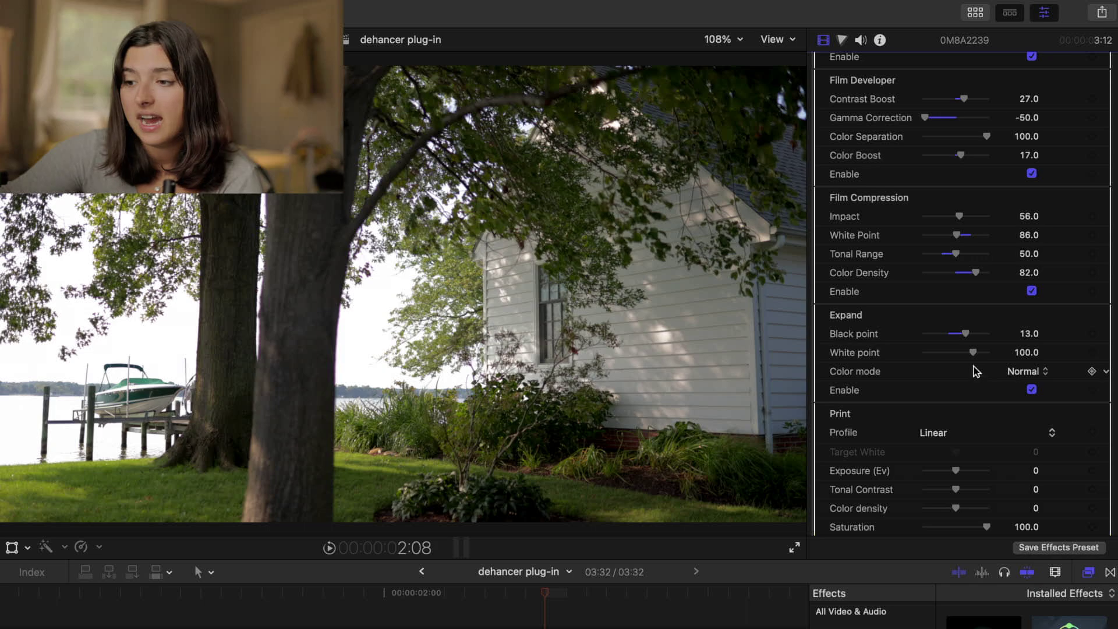
{"action": "left_click_drag", "start_coordinate": [971, 353], "coordinate": [970, 353]}
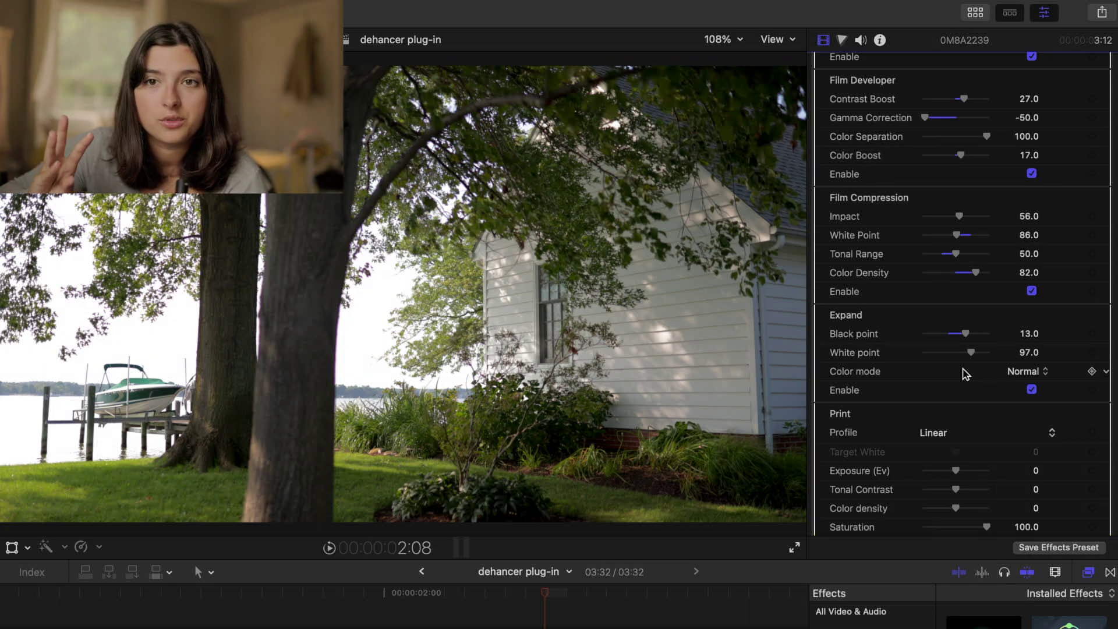
Step: Collapse Print, reveal Color Head, and set Magenta-Green 3 and Cyan-Red 10
{"action": "scroll", "coordinate": [965, 373], "scroll_direction": "down", "scroll_amount": 5}
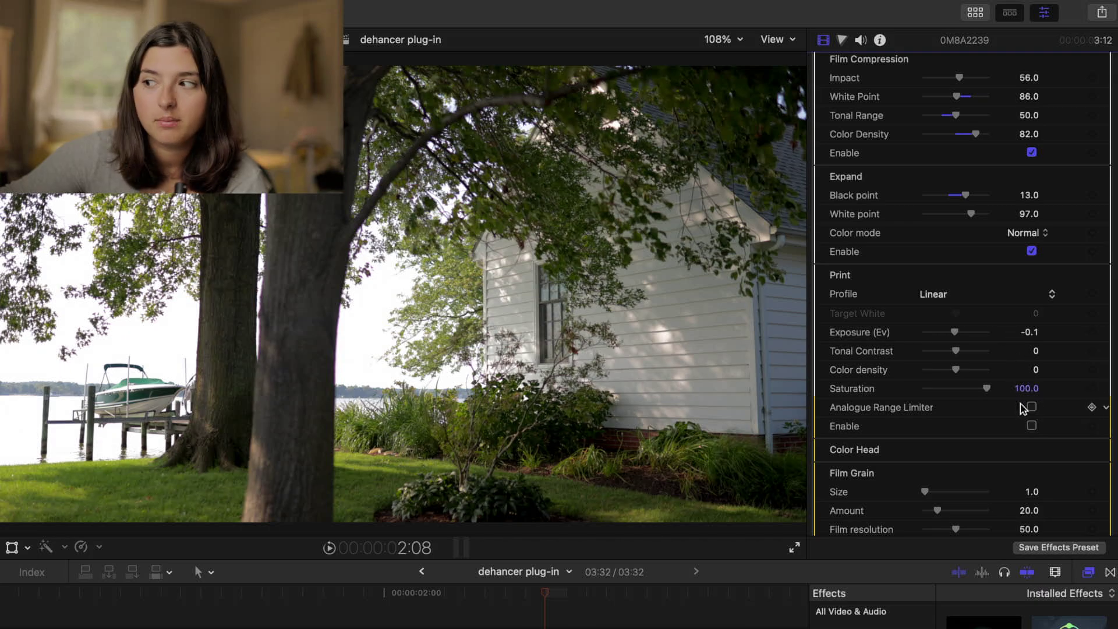
{"action": "left_click", "coordinate": [1085, 276]}
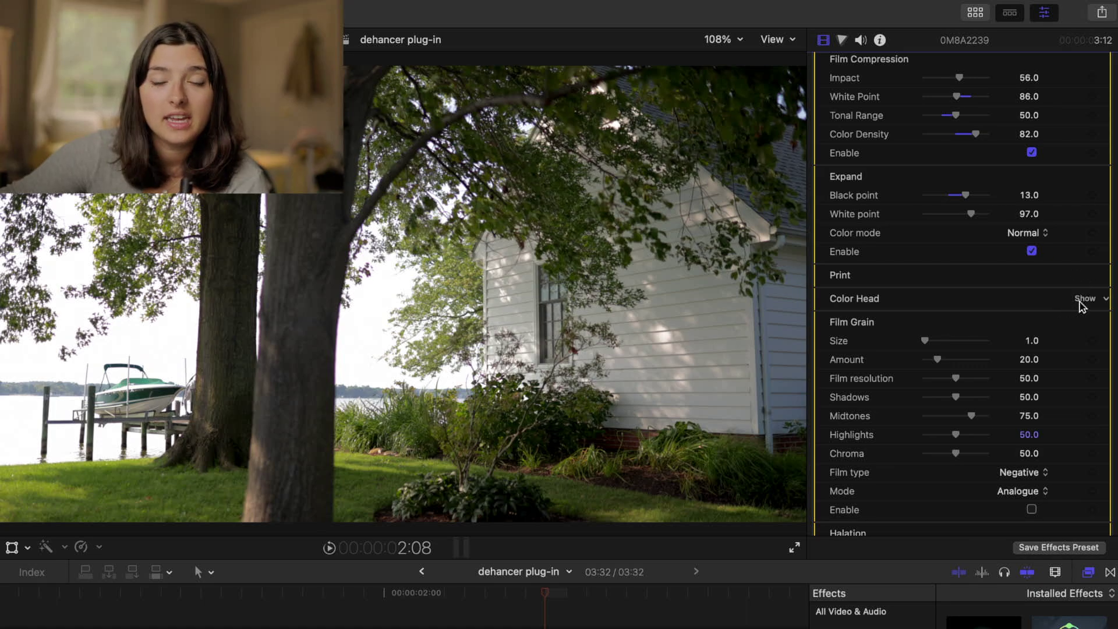
{"action": "left_click", "coordinate": [1084, 299]}
{"action": "scroll", "coordinate": [1007, 348], "scroll_direction": "down", "scroll_amount": 2}
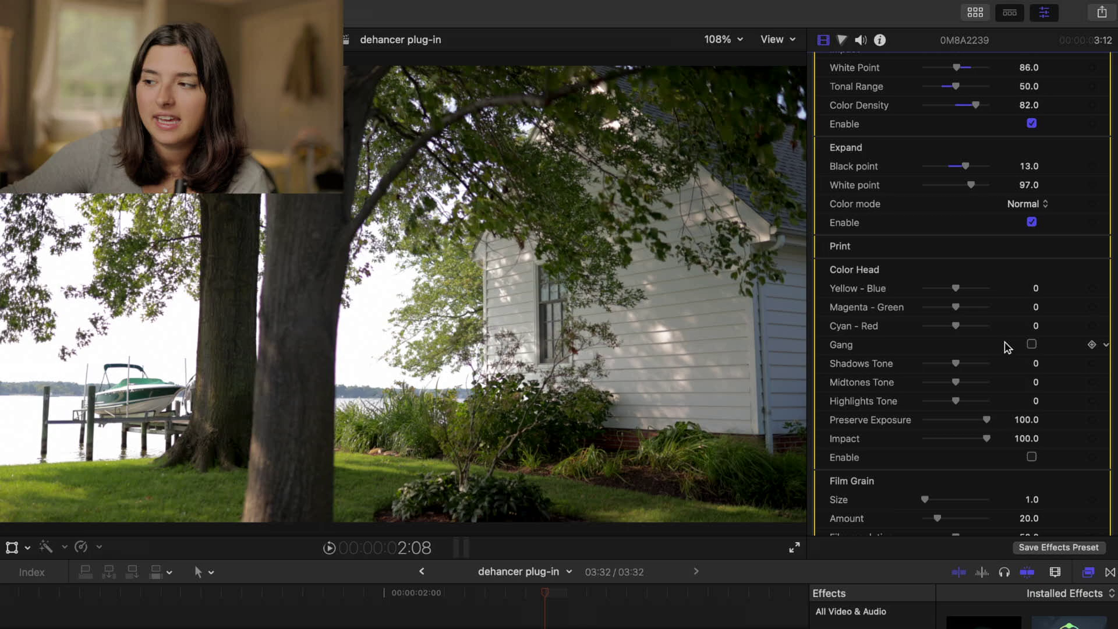
{"action": "scroll", "coordinate": [1004, 344], "scroll_direction": "down", "scroll_amount": 1}
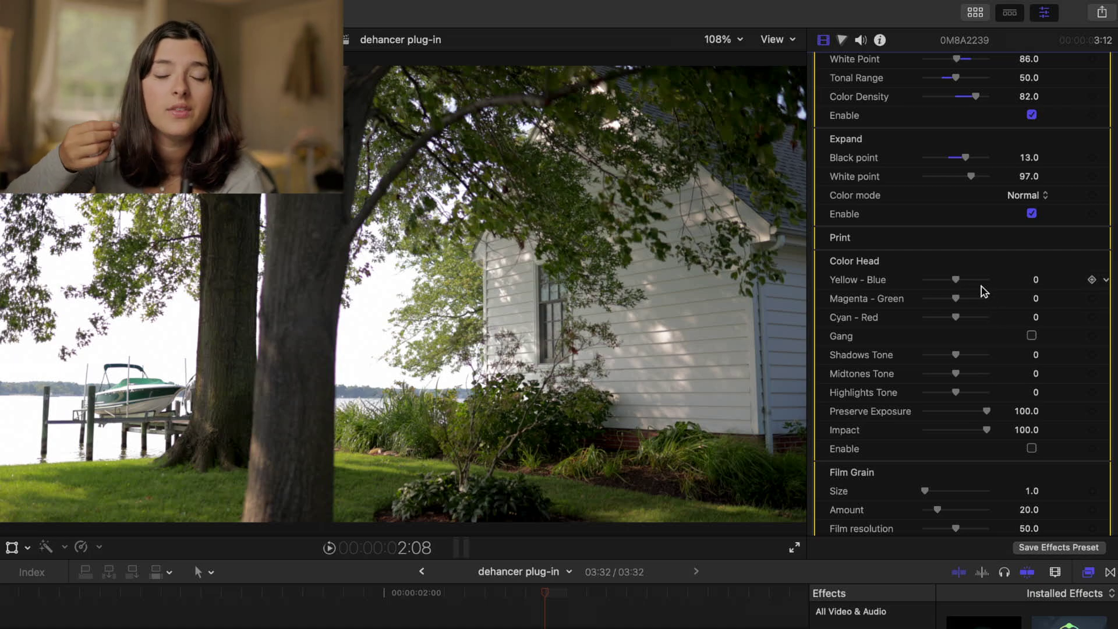
{"action": "scroll", "coordinate": [982, 291], "scroll_direction": "down", "scroll_amount": 1}
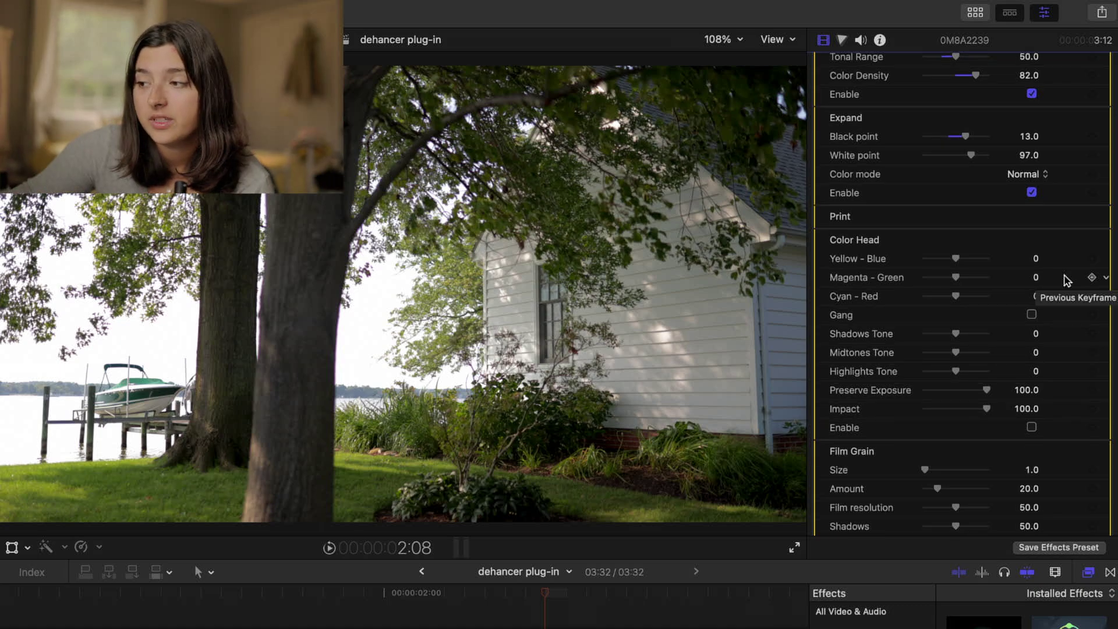
{"action": "left_click", "coordinate": [1033, 278]}
{"action": "type", "text": "3"}
{"action": "key", "text": "Return"}
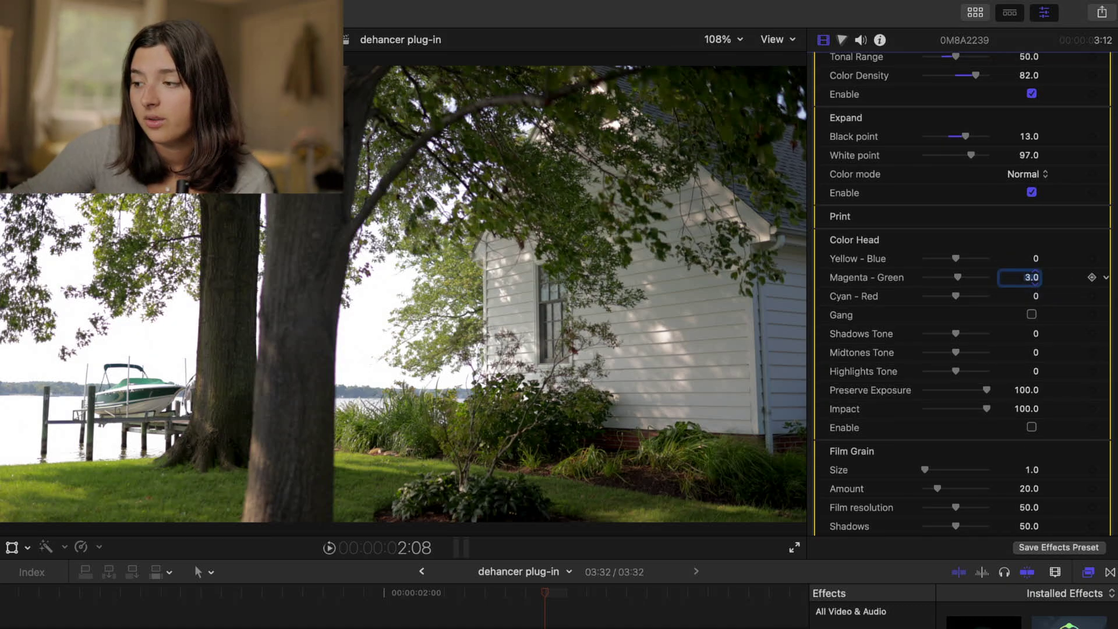
{"action": "left_click", "coordinate": [1035, 296]}
{"action": "type", "text": "1"}
{"action": "key", "text": "Return"}
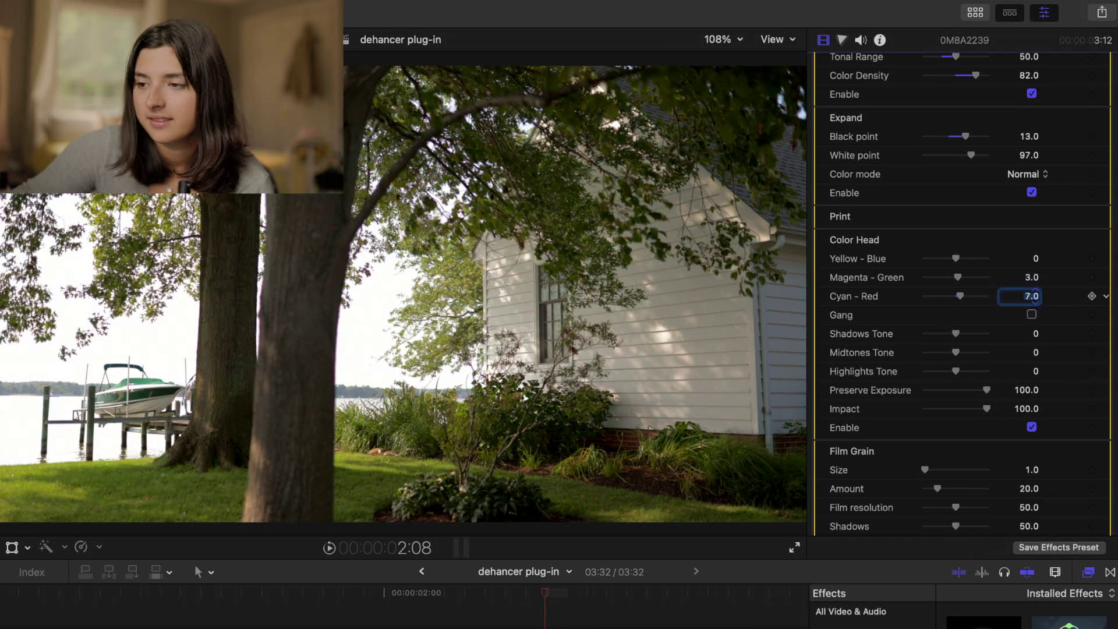
Step: Set Color Head tones Shadows 18, Midtones 3, Highlights 6, and Yellow-Blue 3
{"action": "left_click", "coordinate": [1035, 335]}
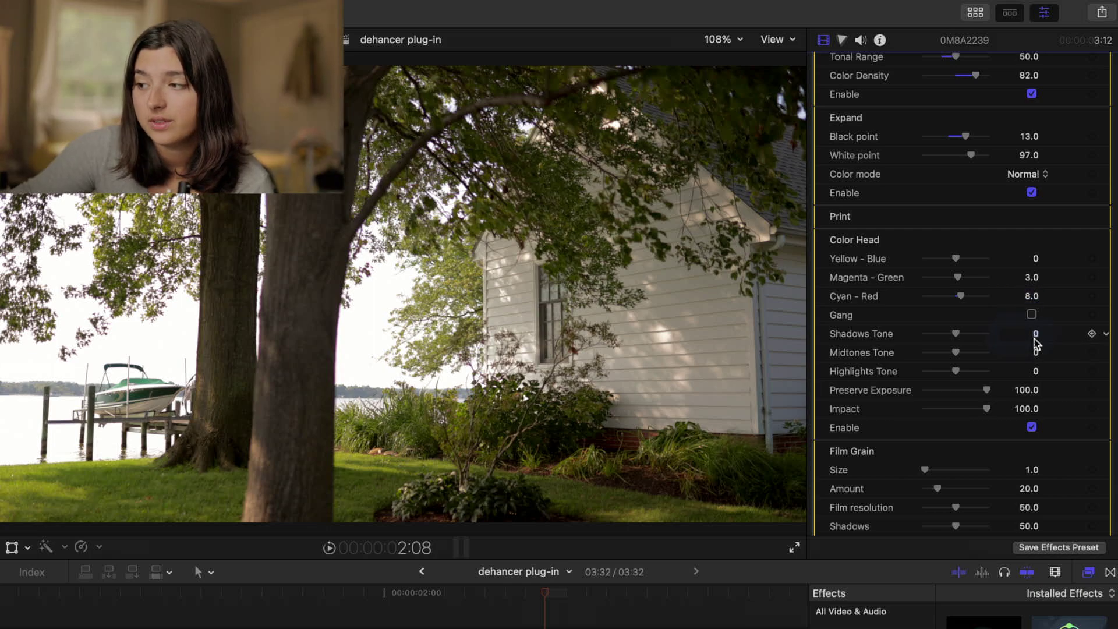
{"action": "type", "text": "1"}
{"action": "key", "text": "Return"}
{"action": "left_click", "coordinate": [1035, 353]}
{"action": "type", "text": "3."}
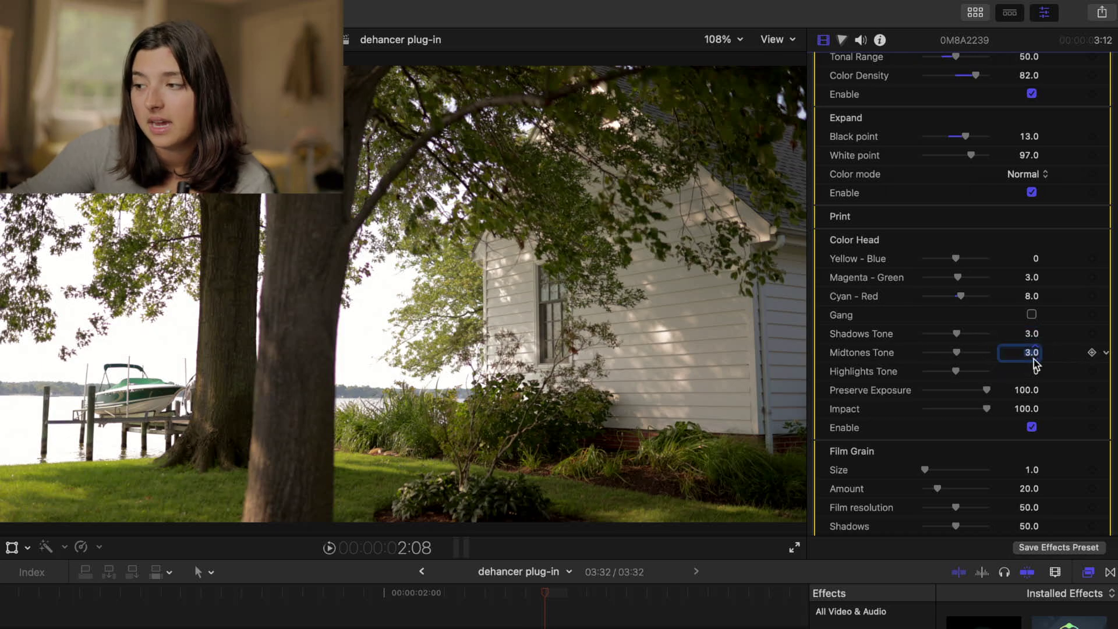
{"action": "left_click", "coordinate": [1036, 373]}
{"action": "type", "text": "3"}
{"action": "key", "text": "Return"}
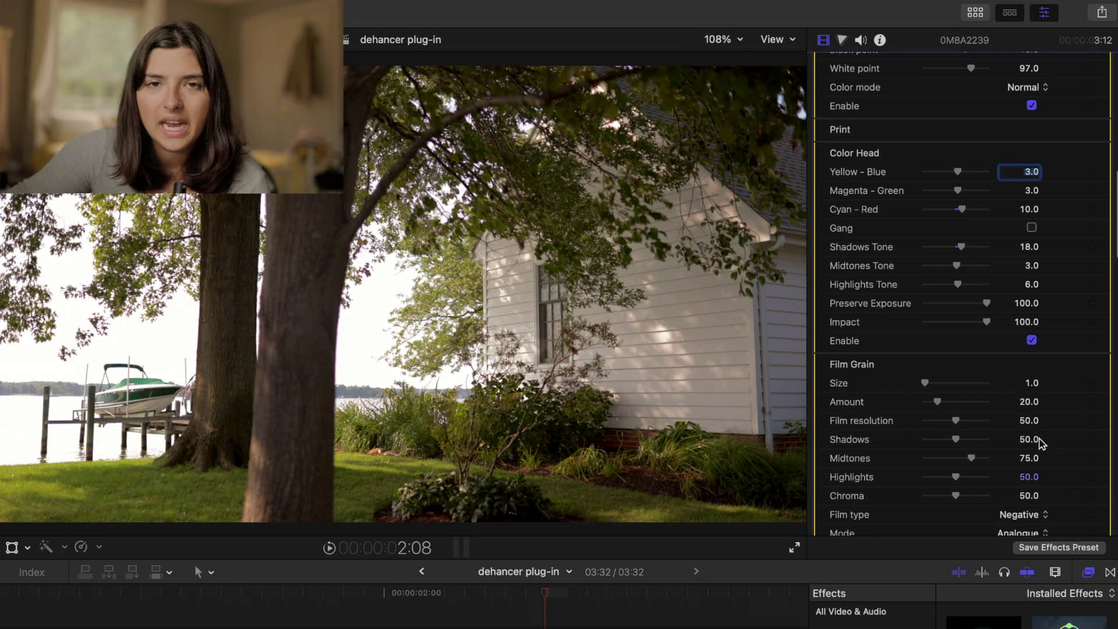
{"action": "scroll", "coordinate": [1097, 445], "scroll_direction": "down", "scroll_amount": 1}
{"action": "type", "text": "3"}
{"action": "key", "text": "Return"}
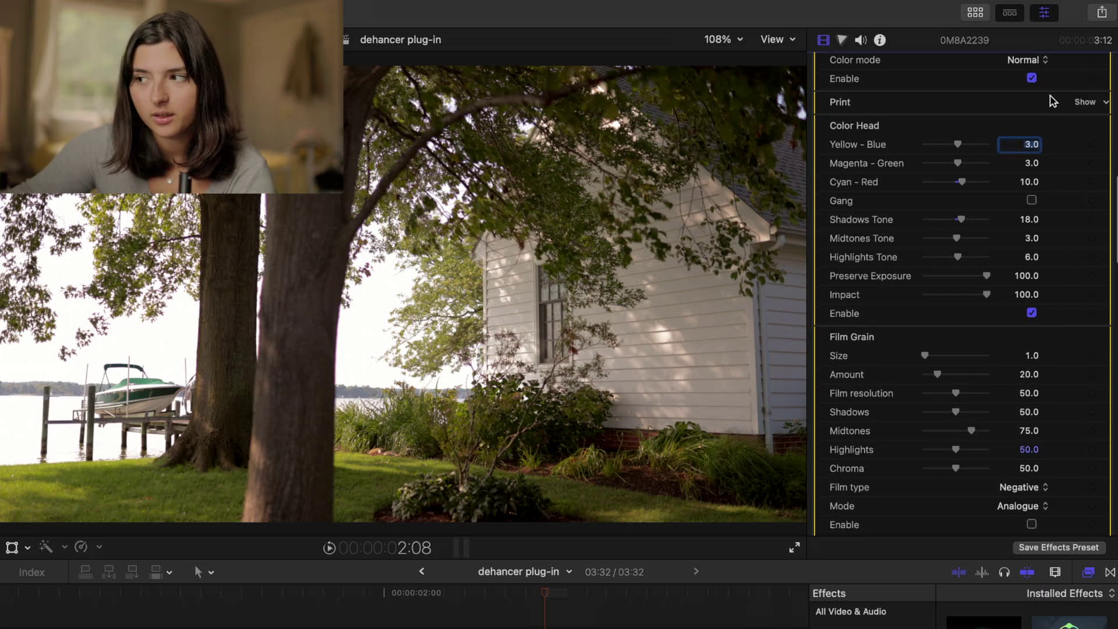
Step: Enable Film Grain with Amount 9 and Film type Positive
{"action": "scroll", "coordinate": [1034, 331], "scroll_direction": "down", "scroll_amount": 3}
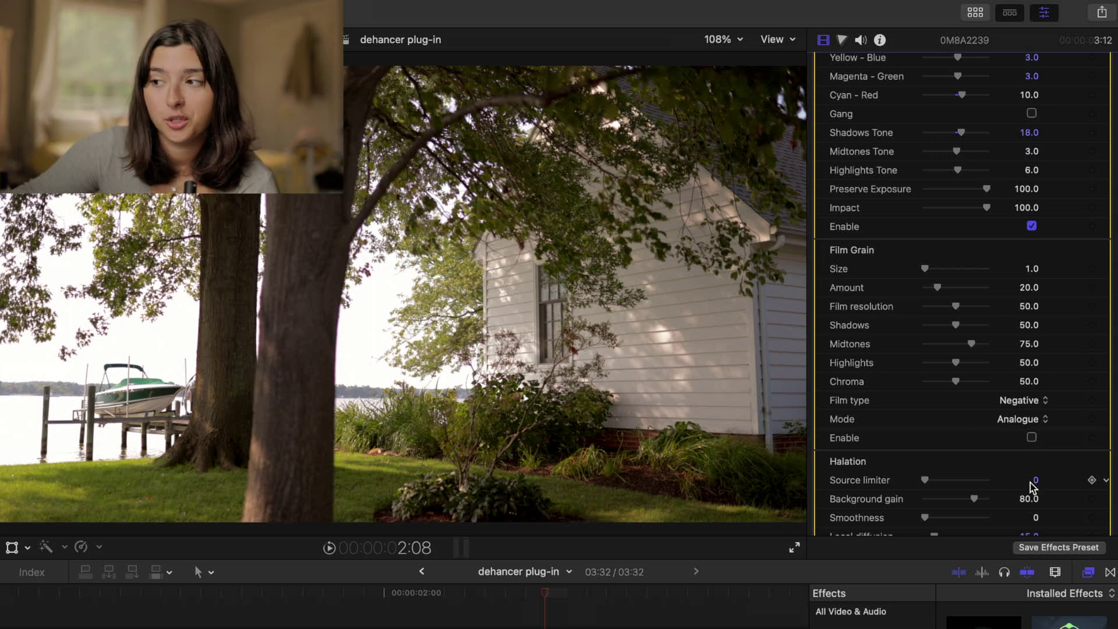
{"action": "scroll", "coordinate": [1033, 466], "scroll_direction": "down", "scroll_amount": 2}
{"action": "scroll", "coordinate": [1029, 488], "scroll_direction": "down", "scroll_amount": 1}
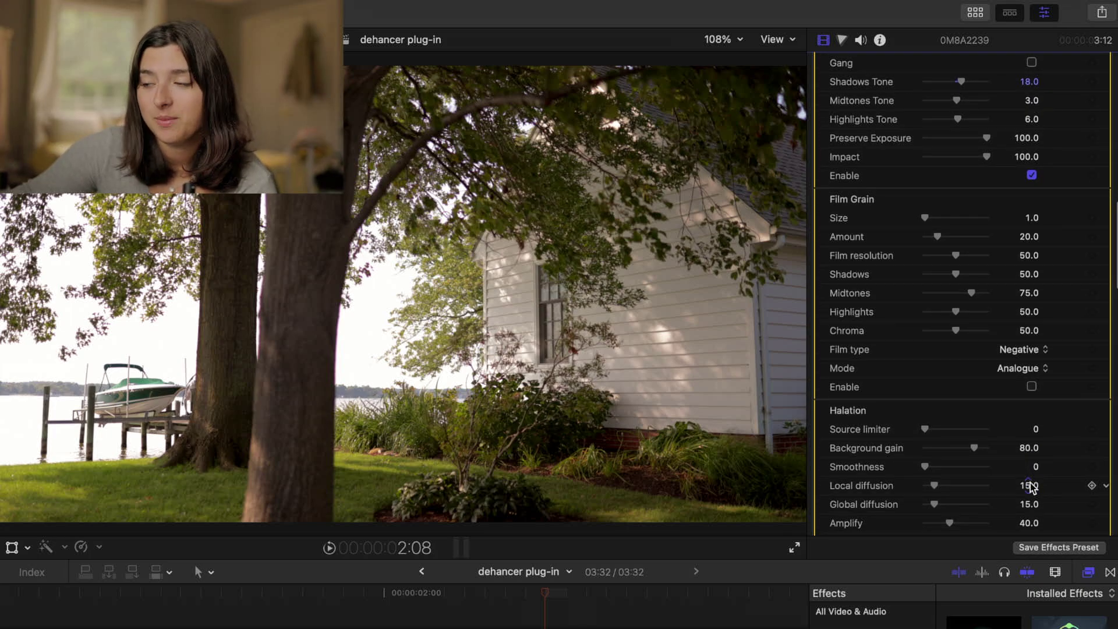
{"action": "left_click", "coordinate": [1030, 387]}
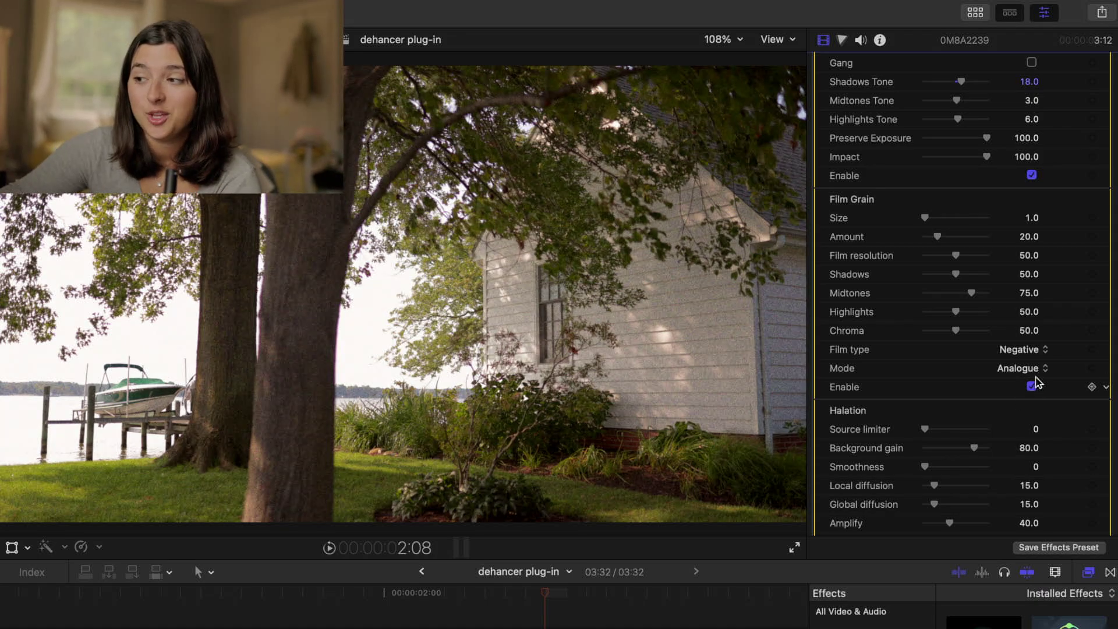
{"action": "left_click", "coordinate": [963, 237]}
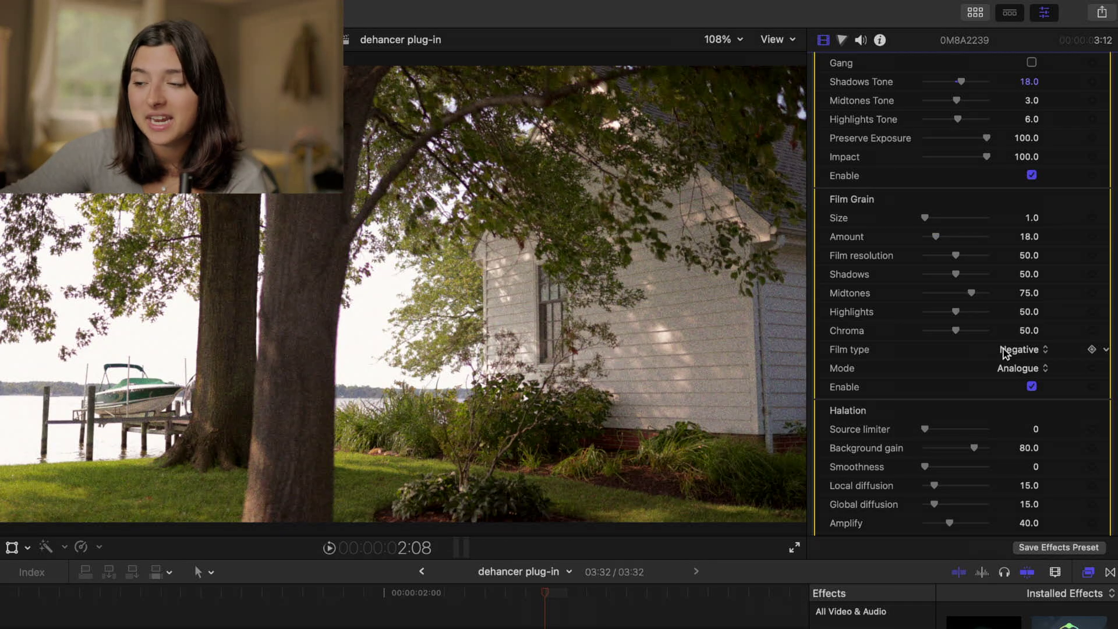
{"action": "left_click", "coordinate": [1005, 352]}
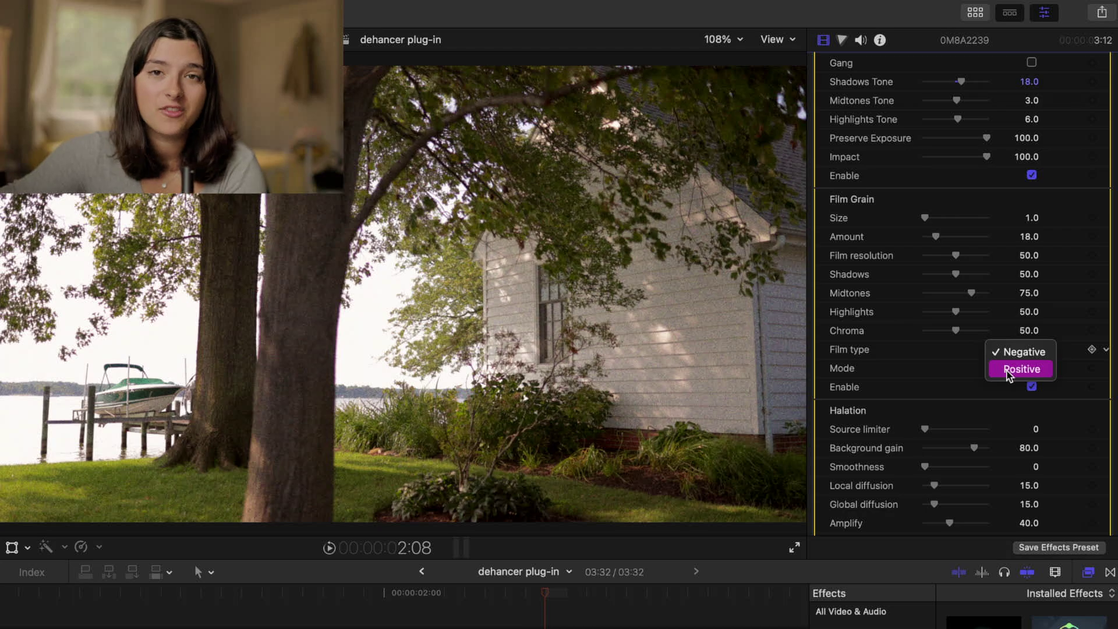
{"action": "left_click", "coordinate": [1008, 369]}
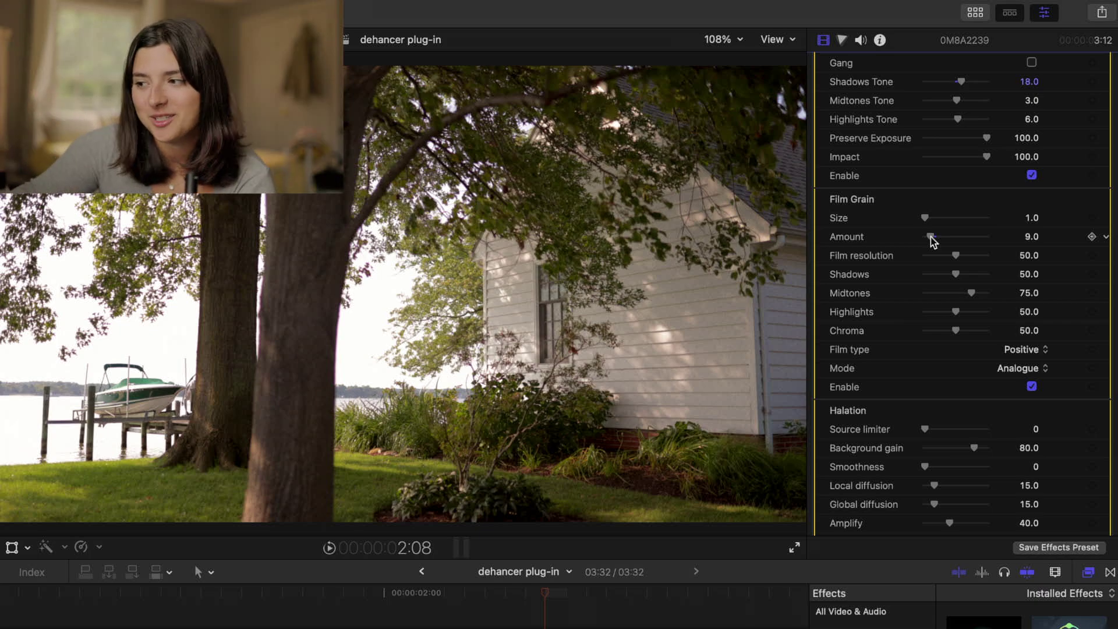
Step: Set Halation to Amplify 61, Hue 100 and Global diffusion 20
{"action": "scroll", "coordinate": [959, 326], "scroll_direction": "down", "scroll_amount": 10}
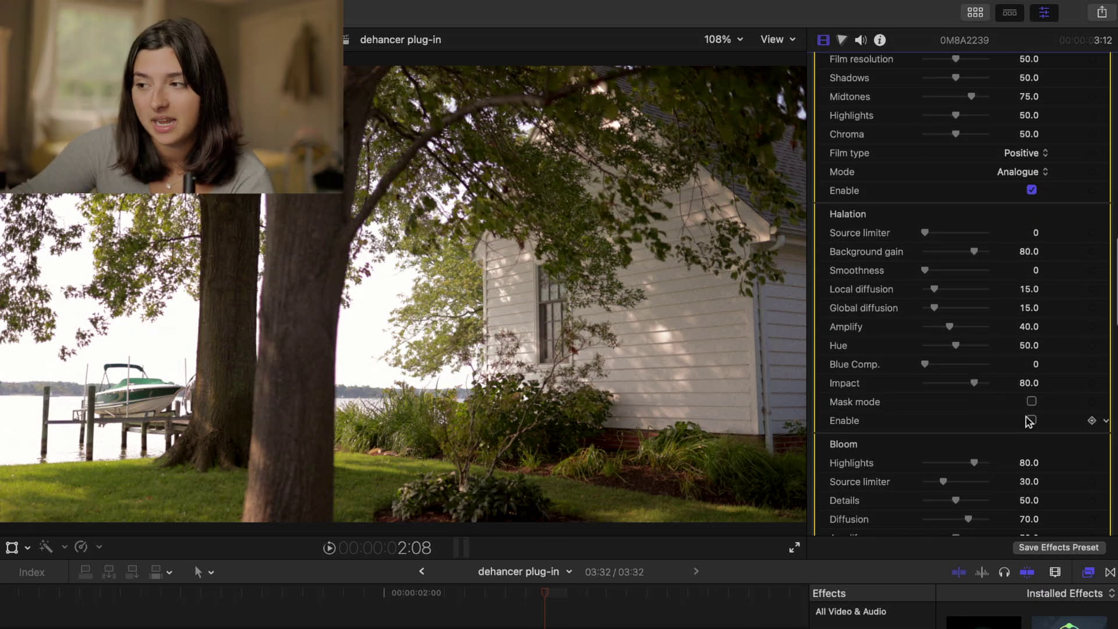
{"action": "scroll", "coordinate": [1033, 460], "scroll_direction": "down", "scroll_amount": 1}
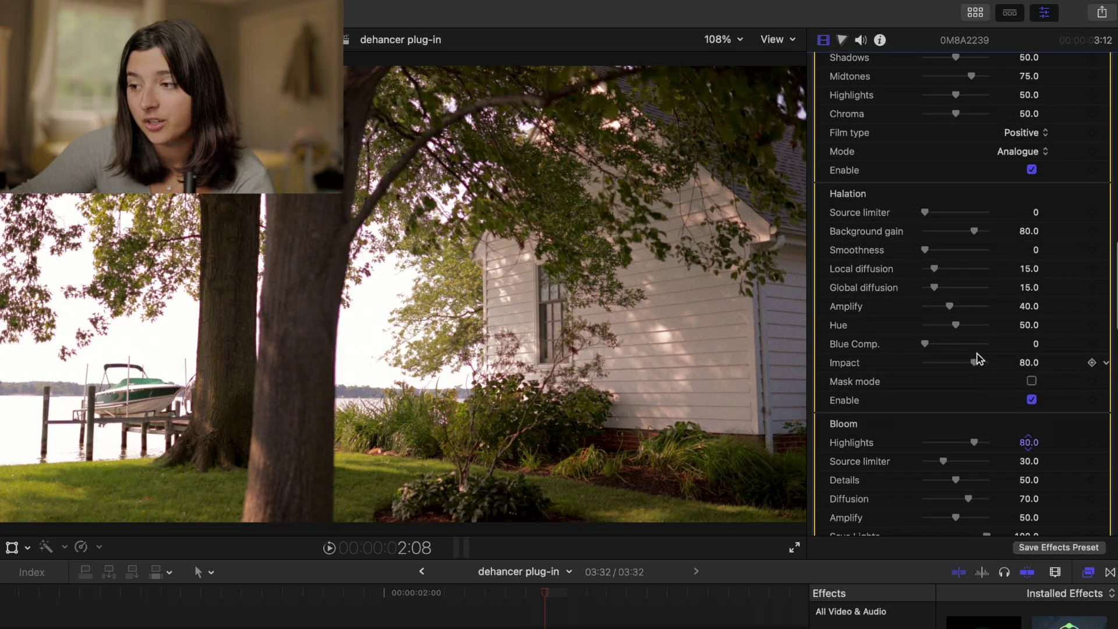
{"action": "left_click", "coordinate": [962, 308]}
{"action": "left_click_drag", "start_coordinate": [955, 324], "coordinate": [990, 324]}
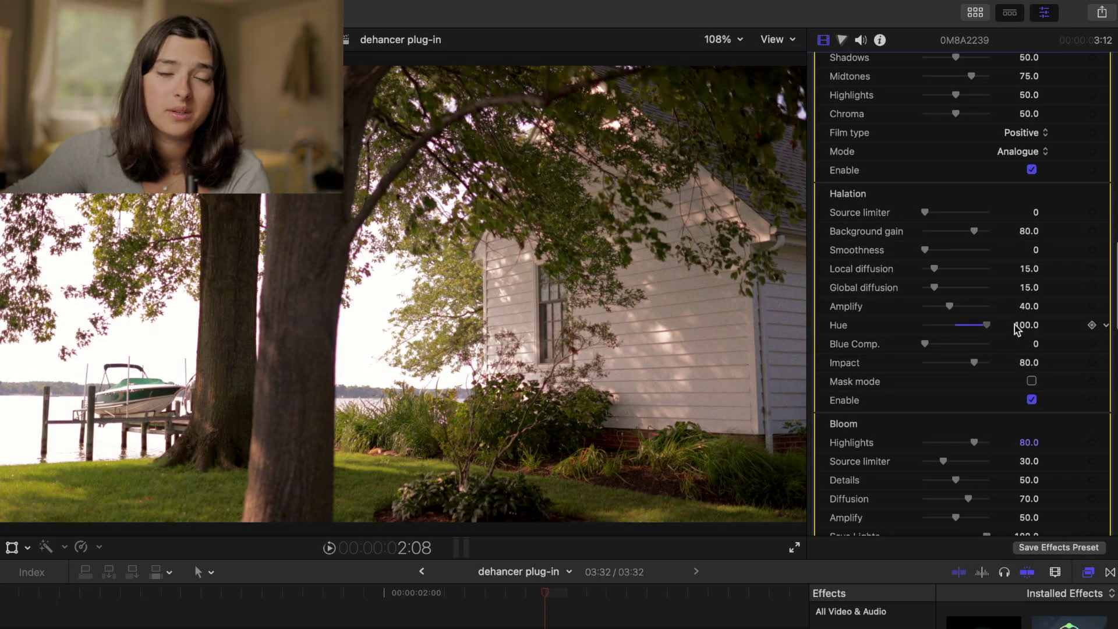
Step: Enable Bloom and lower its Amplify to 33
{"action": "scroll", "coordinate": [975, 377], "scroll_direction": "down", "scroll_amount": 8}
{"action": "scroll", "coordinate": [989, 396], "scroll_direction": "down", "scroll_amount": 2}
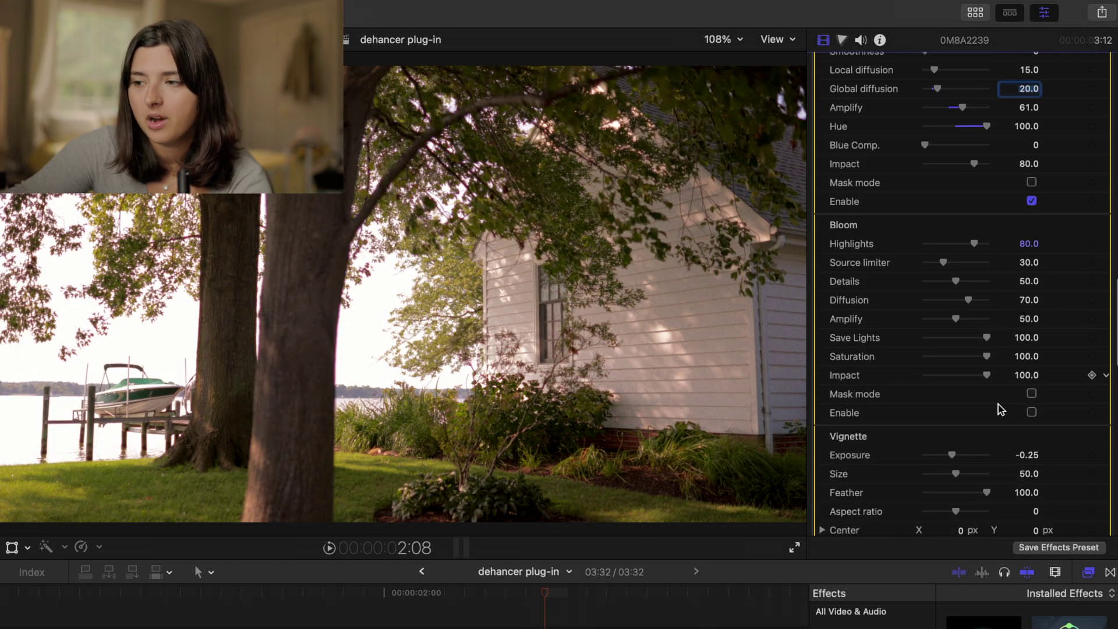
{"action": "left_click", "coordinate": [1030, 411]}
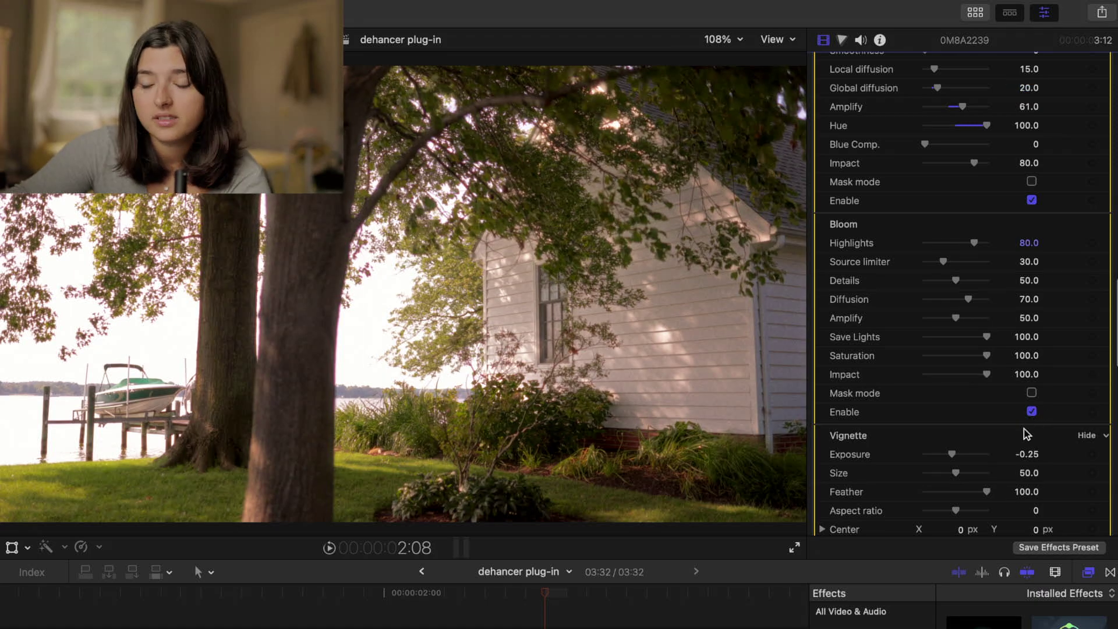
{"action": "scroll", "coordinate": [997, 431], "scroll_direction": "down", "scroll_amount": 1}
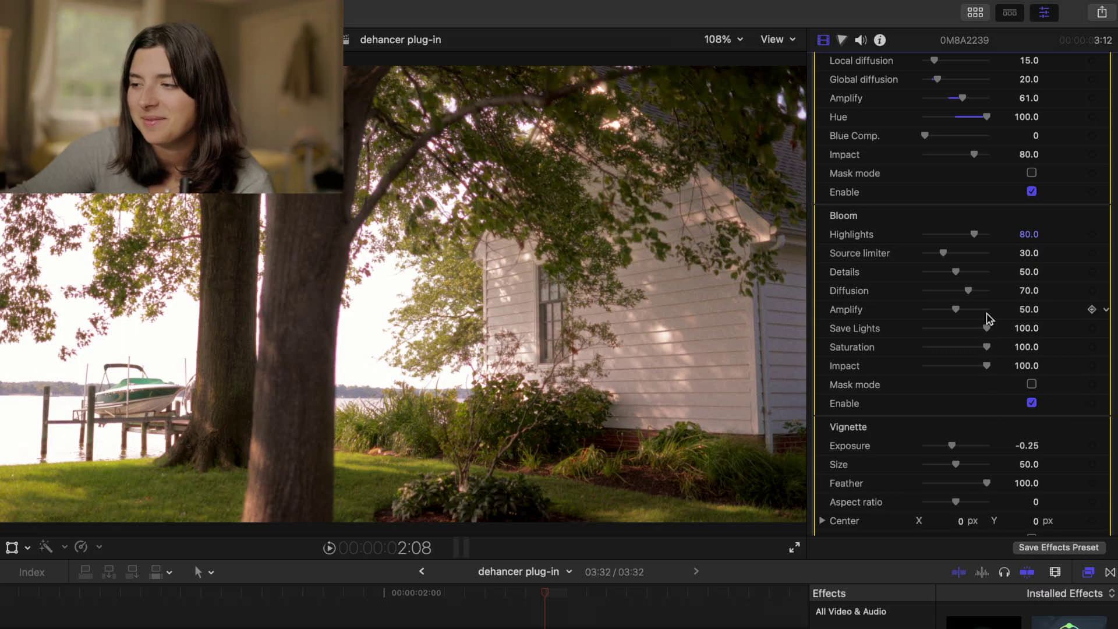
{"action": "left_click_drag", "start_coordinate": [953, 313], "coordinate": [977, 315]}
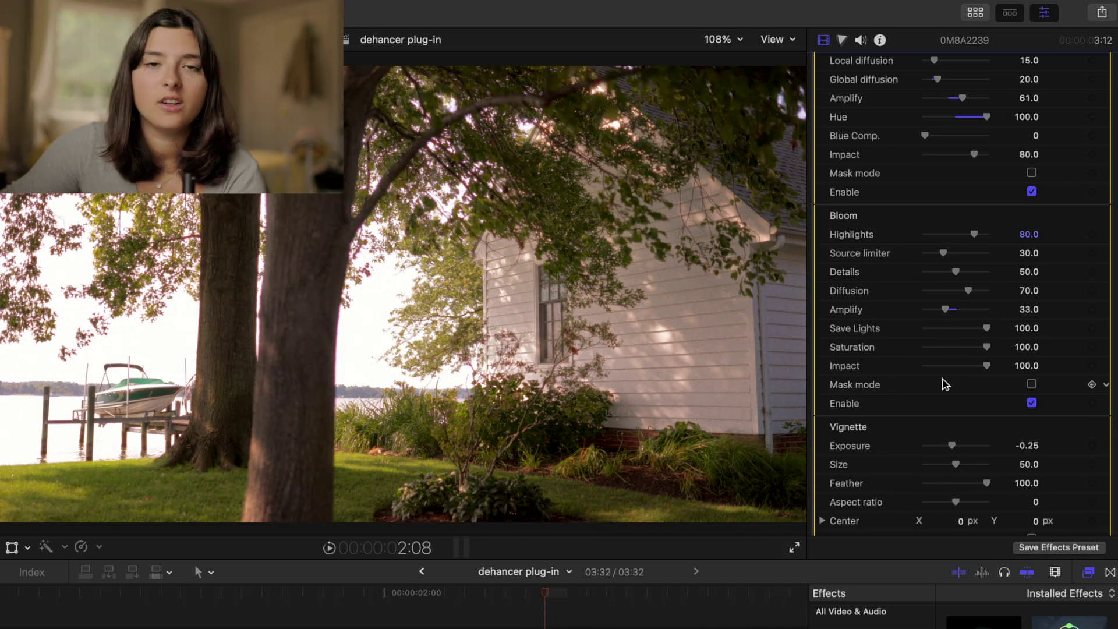
{"action": "scroll", "coordinate": [942, 385], "scroll_direction": "down", "scroll_amount": 2}
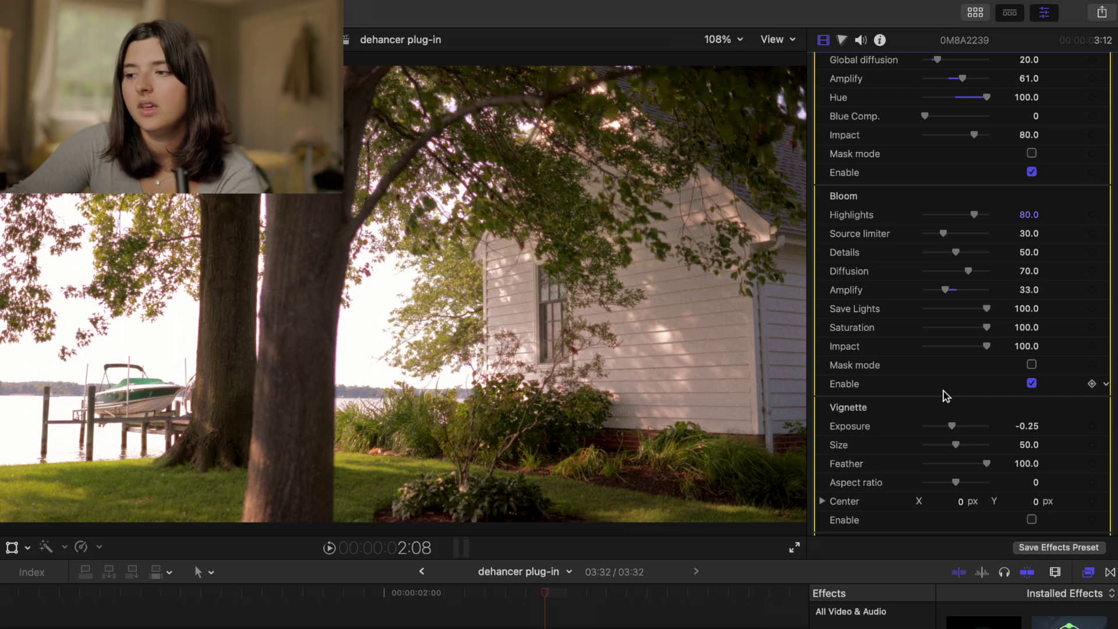
{"action": "scroll", "coordinate": [943, 396], "scroll_direction": "down", "scroll_amount": 5}
{"action": "left_click", "coordinate": [1105, 220]}
{"action": "left_click", "coordinate": [1078, 232]}
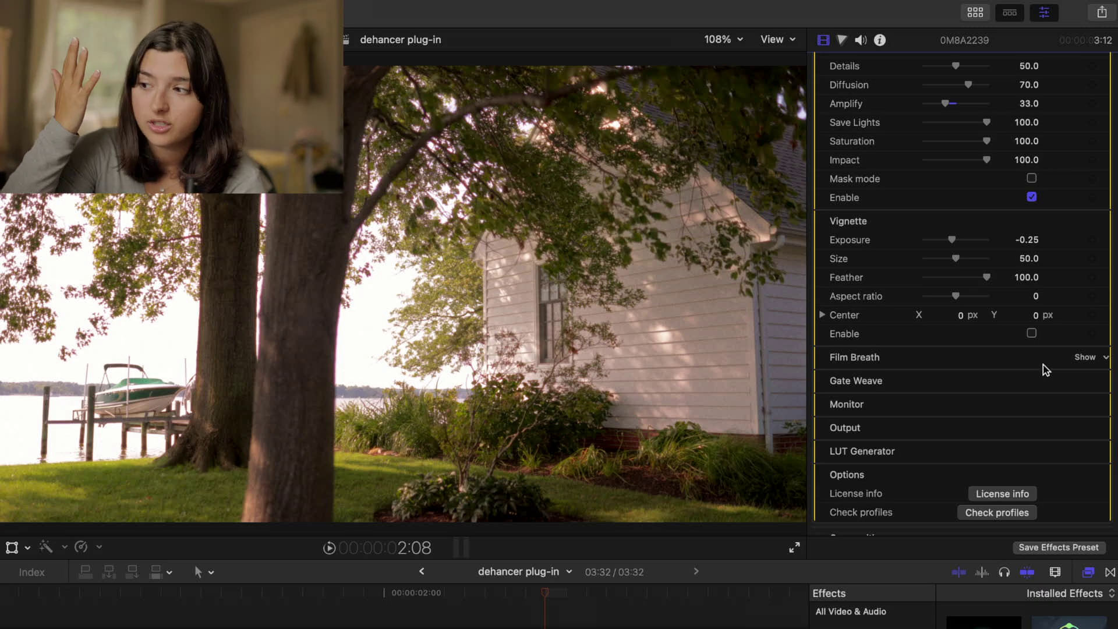
{"action": "scroll", "coordinate": [989, 408], "scroll_direction": "up", "scroll_amount": 15}
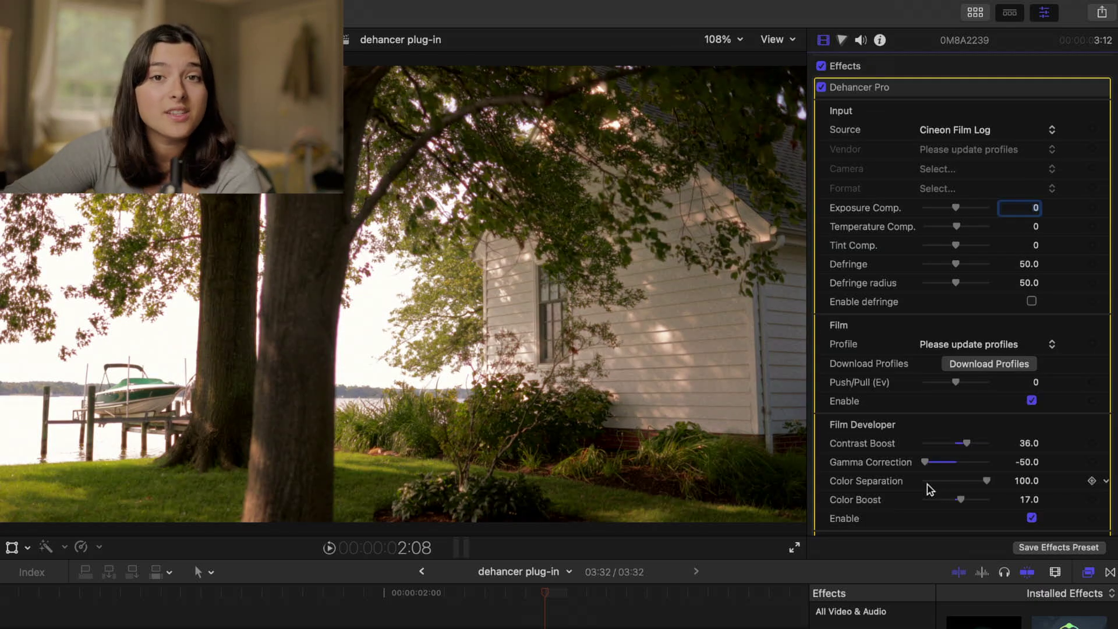